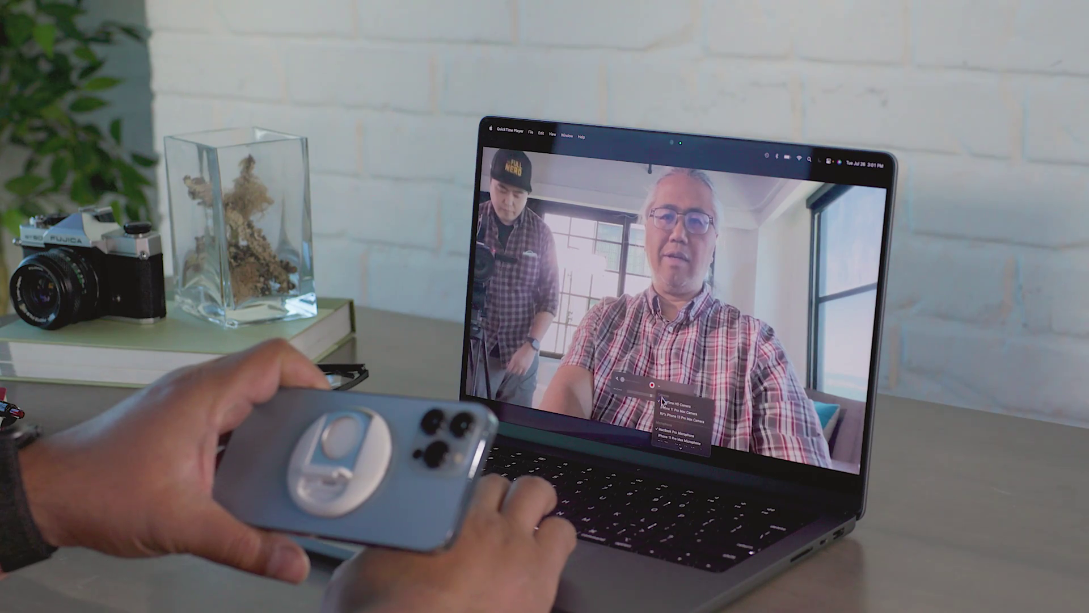
Select the iPhone 13 Pro Max Camera as the movie recording's camera
click(665, 415)
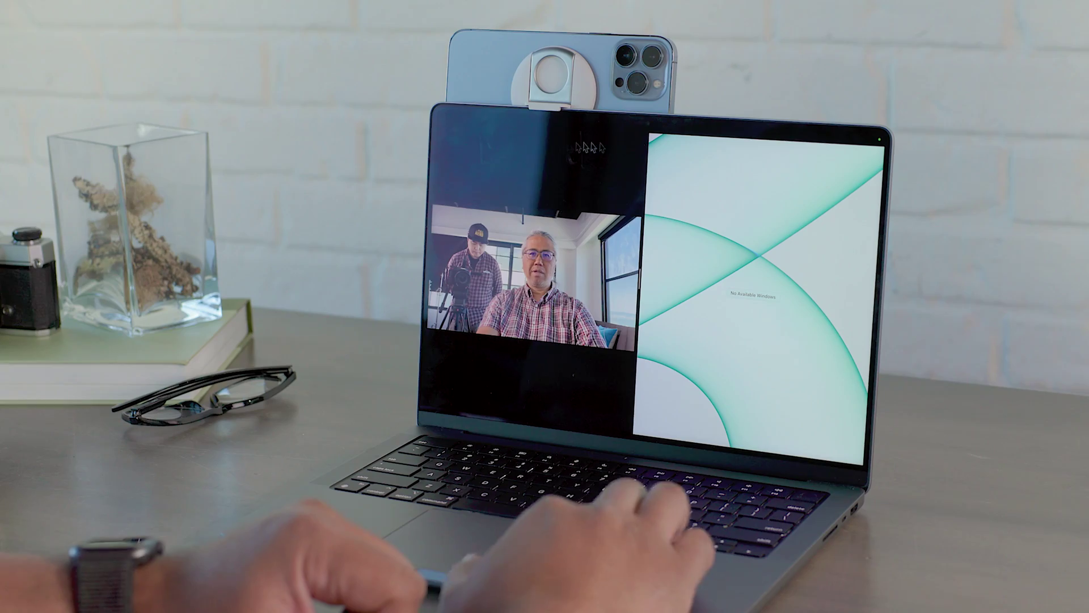
Enlarge the camera preview to full screen and start Desk View from Video Effects
click(610, 173)
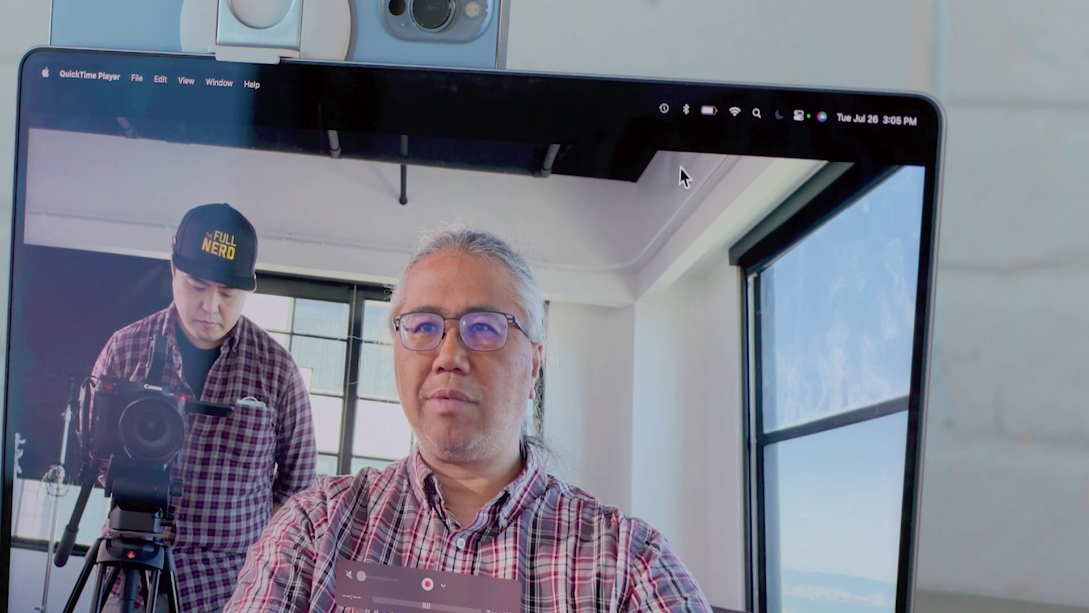
click(798, 117)
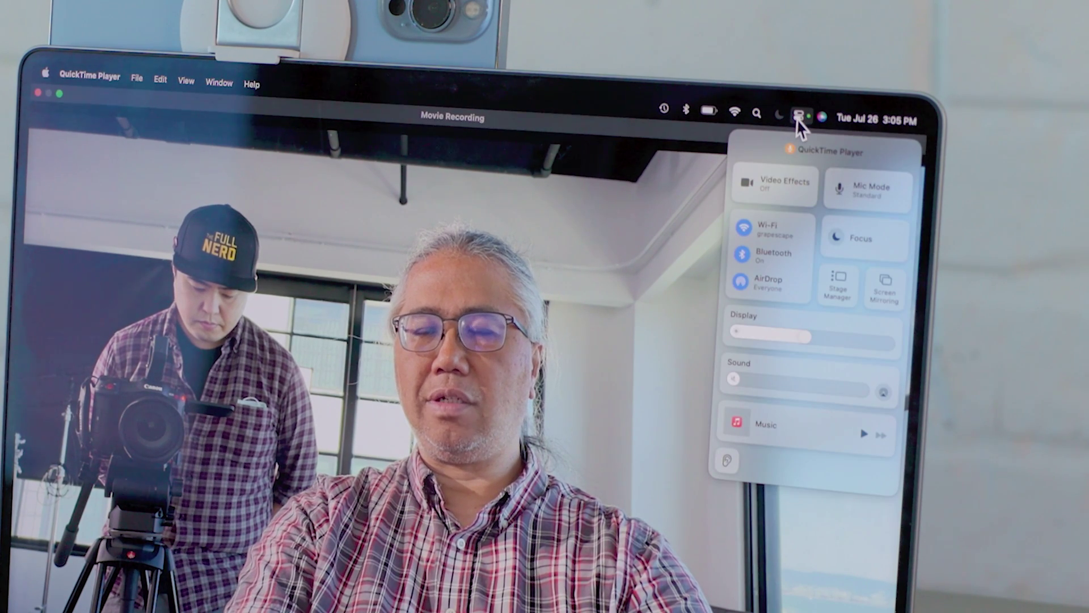
click(788, 185)
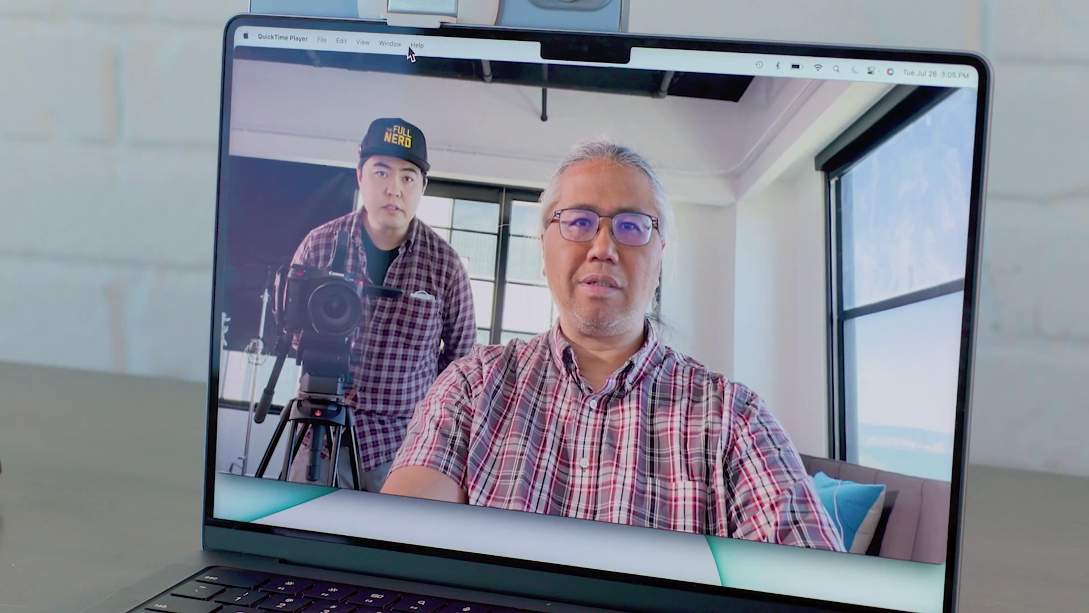
Tile the recording window to the left half and bring Desk View forward
click(394, 45)
click(399, 88)
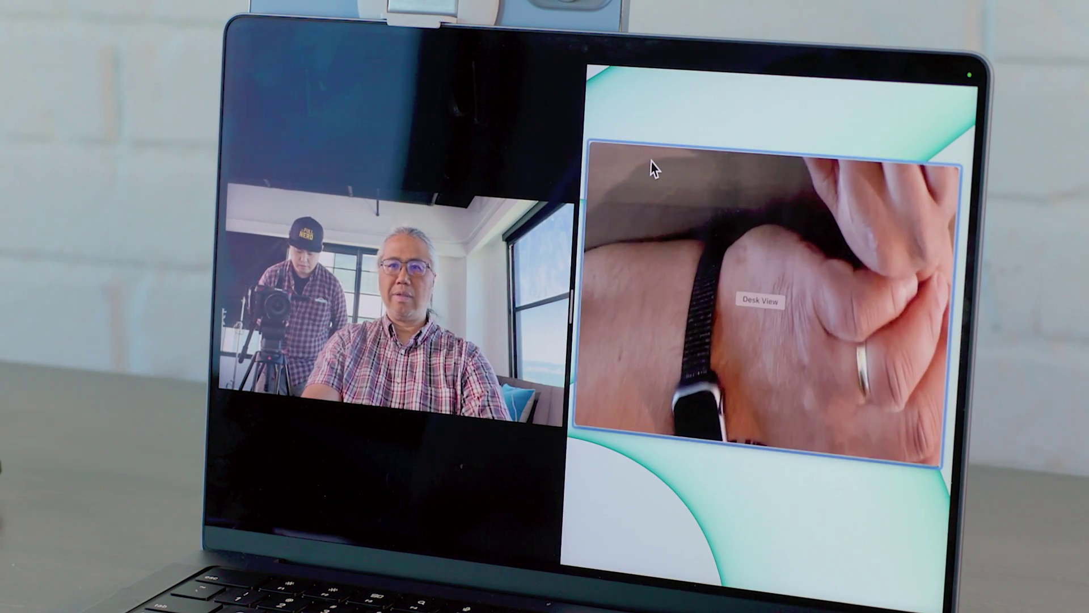
click(653, 165)
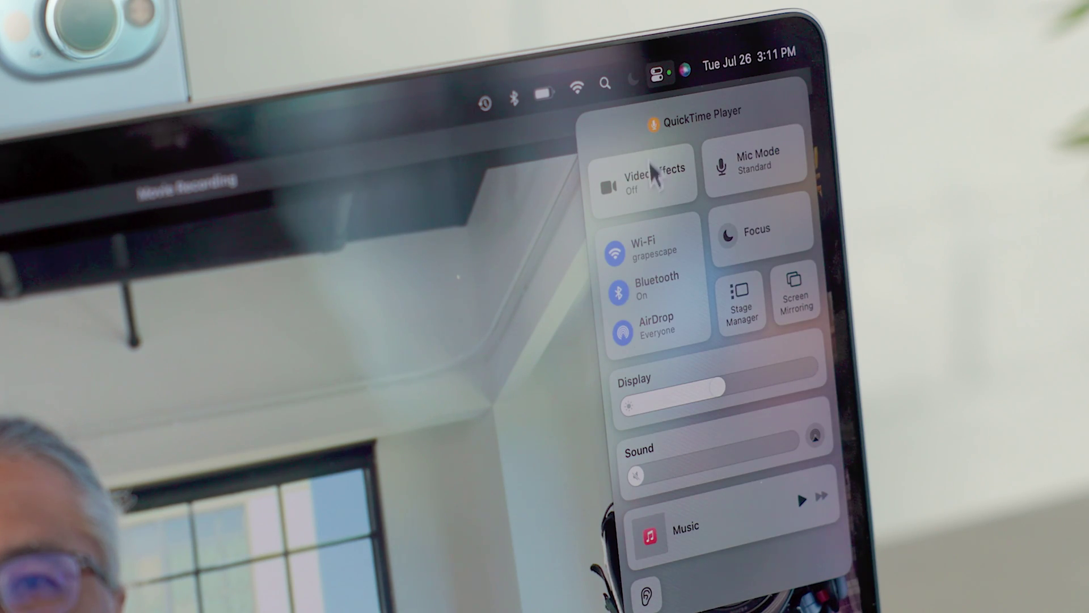
In Video Effects, uncheck Center Stage and check Portrait to blur the room
click(647, 180)
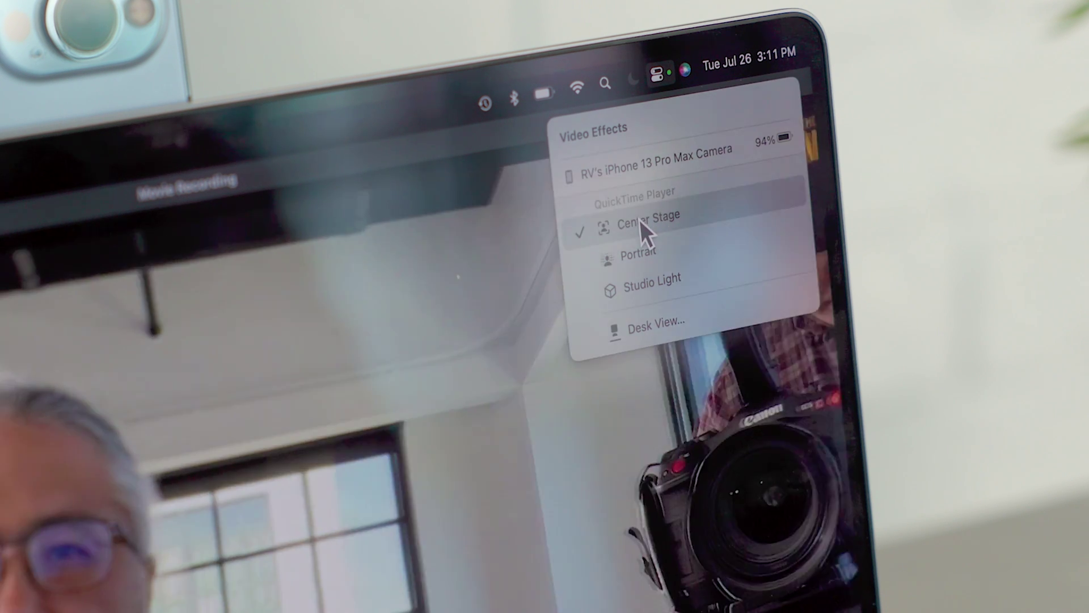
click(640, 221)
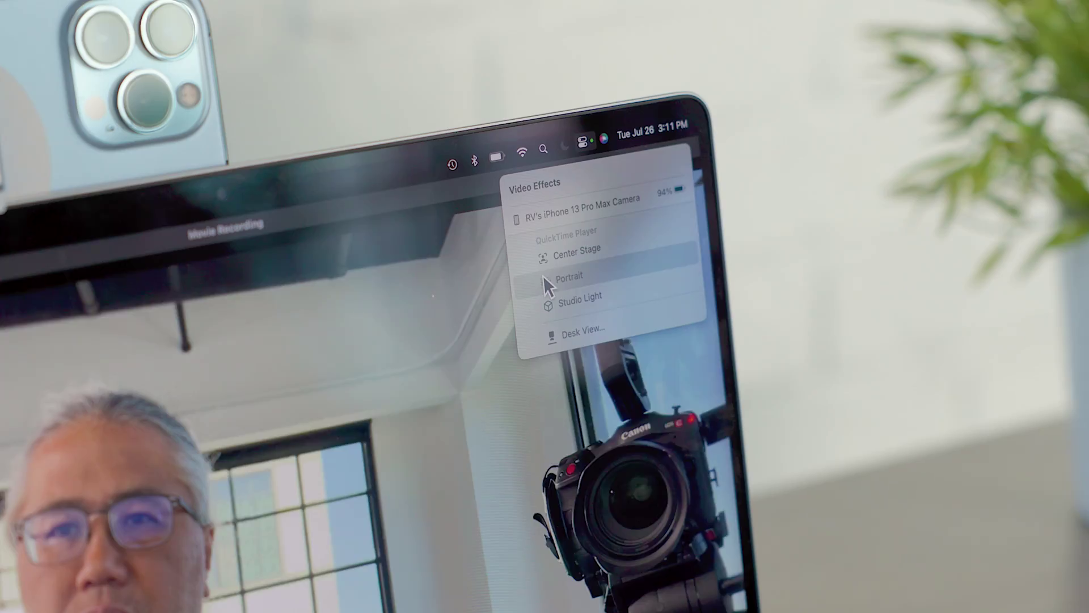
click(544, 276)
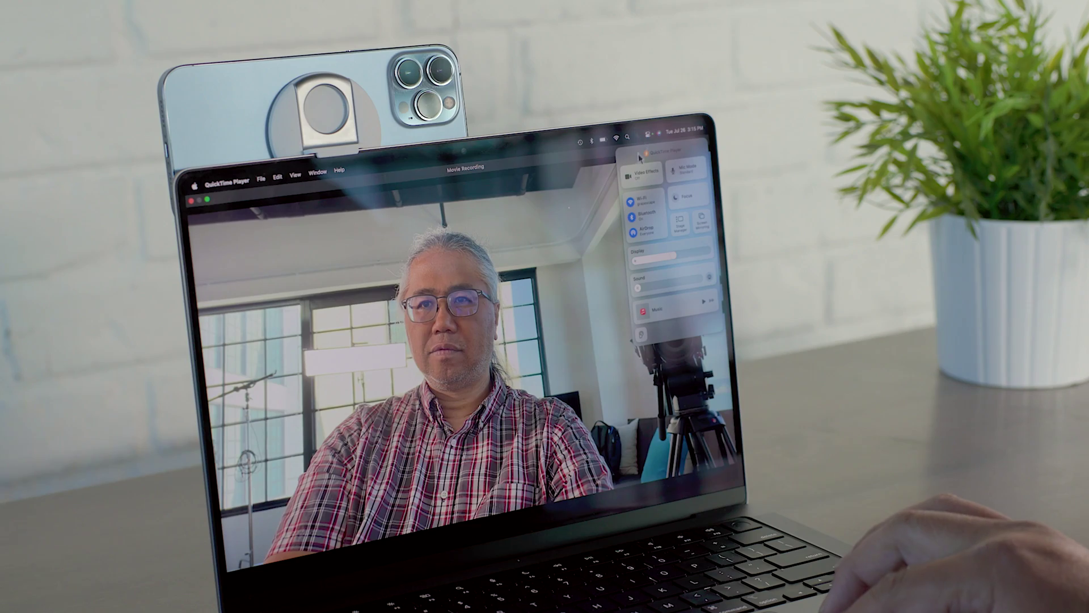
click(636, 177)
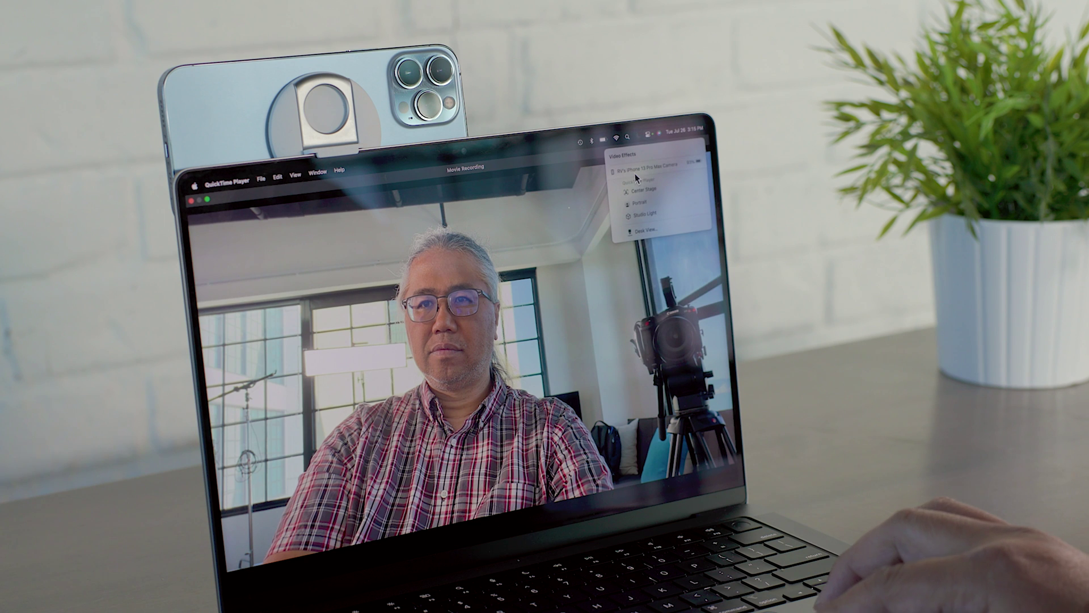
click(637, 203)
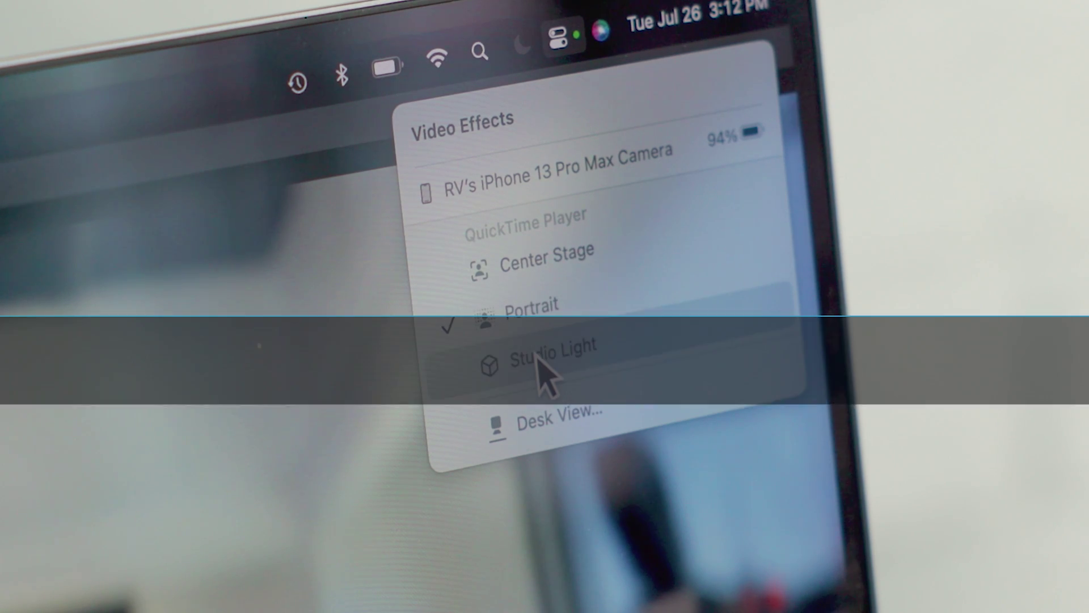
Turn Studio Light on, off to compare, then on again
click(539, 366)
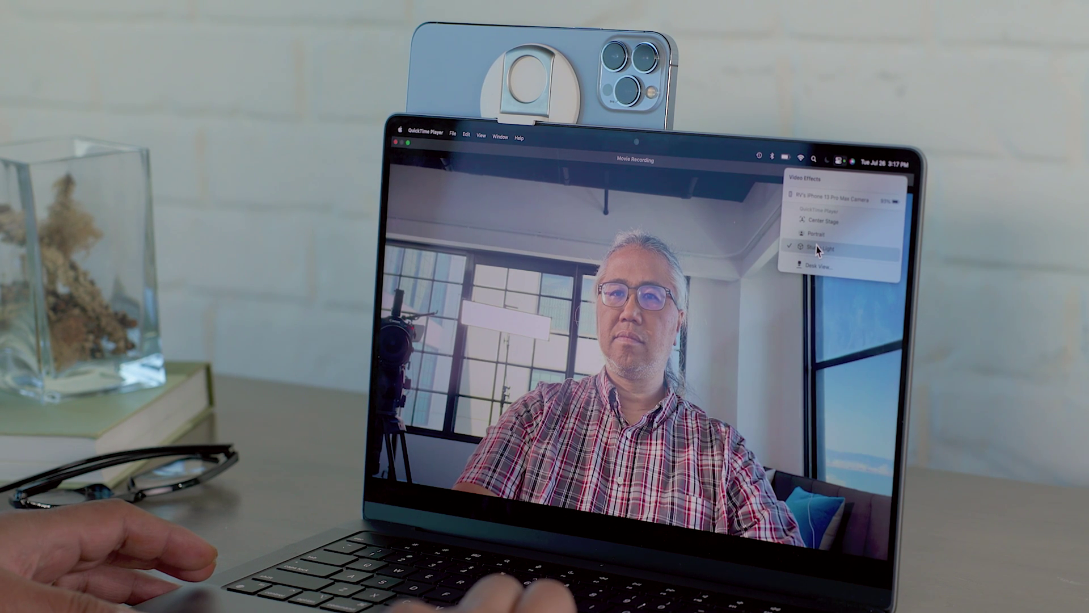
click(818, 249)
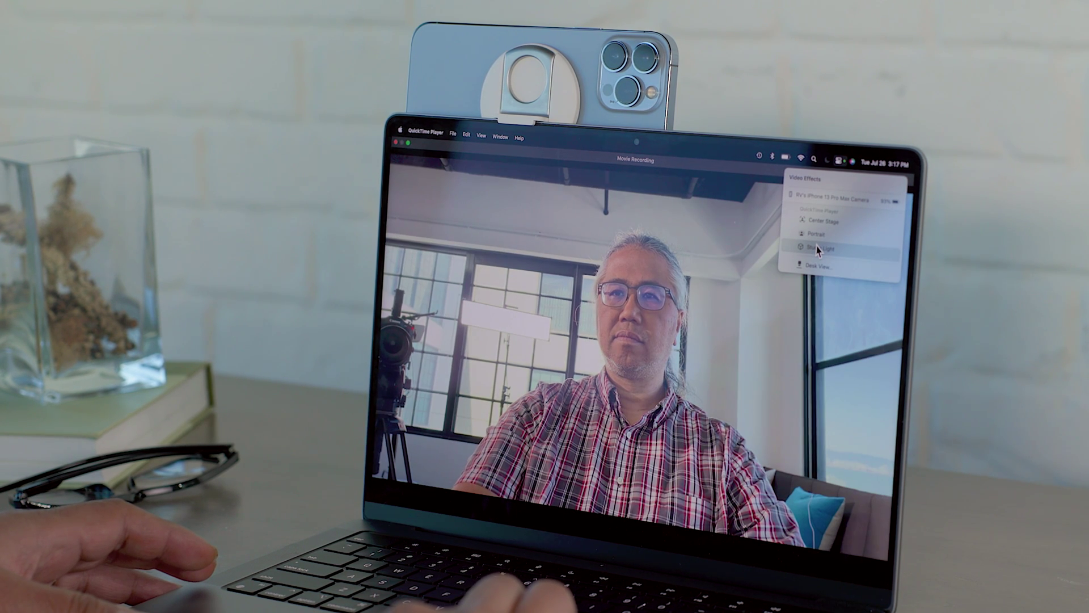
click(818, 248)
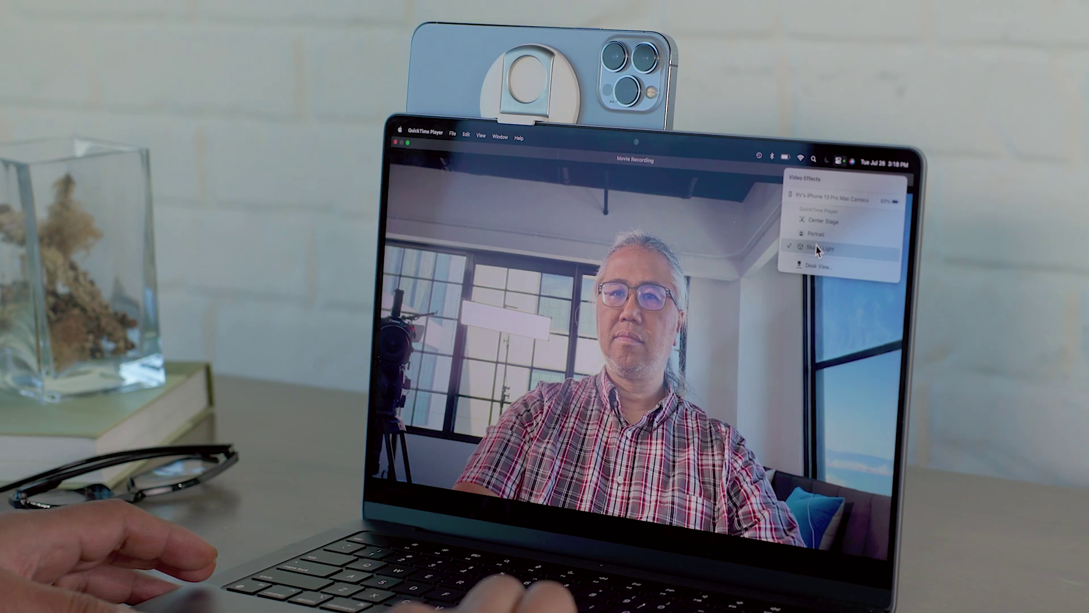